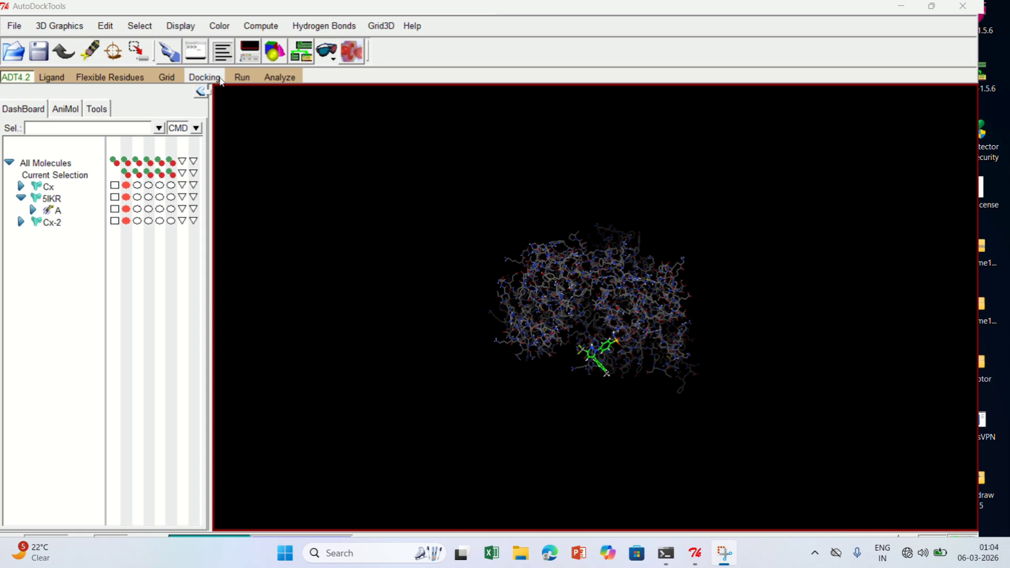
Set 5IKR.pdbqt from the ADT folder on the Desktop as the rigid macromolecule file for docking
click(219, 78)
mouse_move(233, 125)
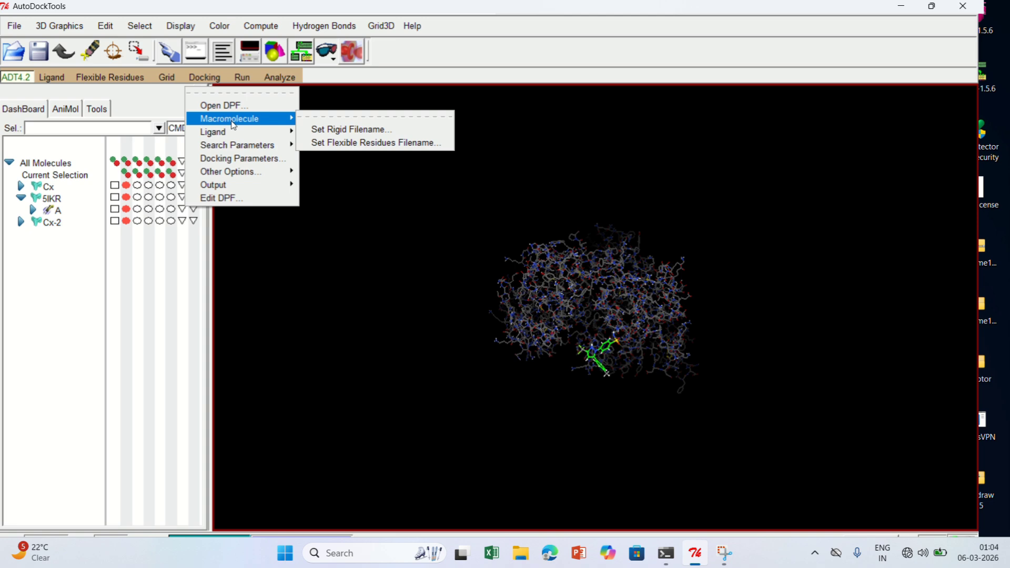
click(331, 127)
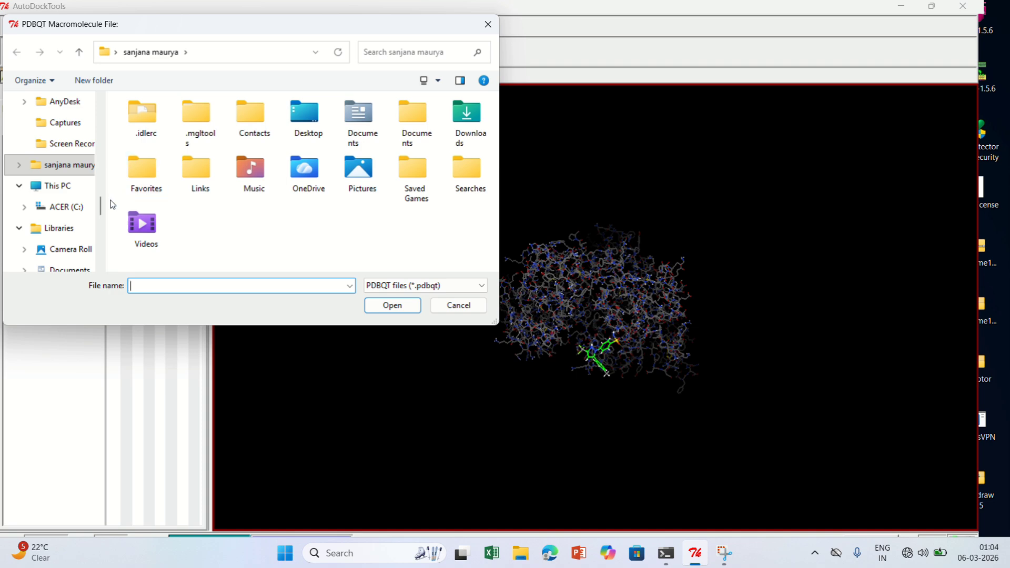
drag(101, 206, 104, 108)
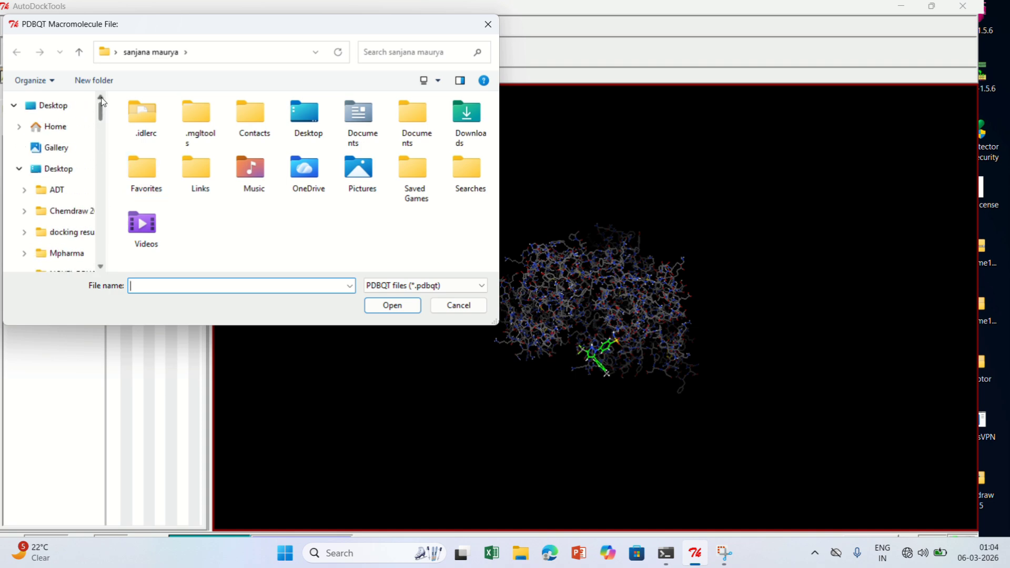
click(74, 196)
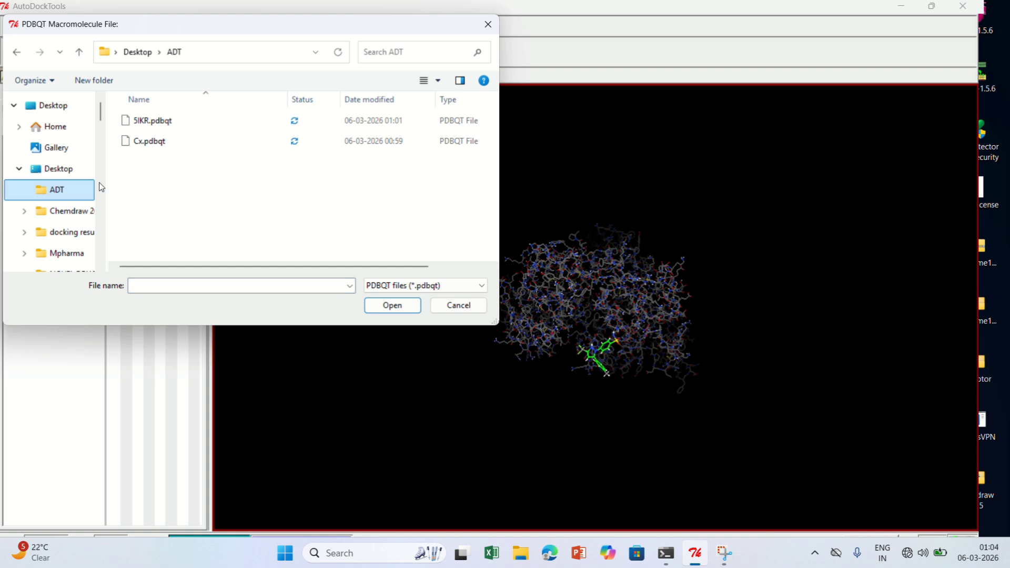
click(205, 129)
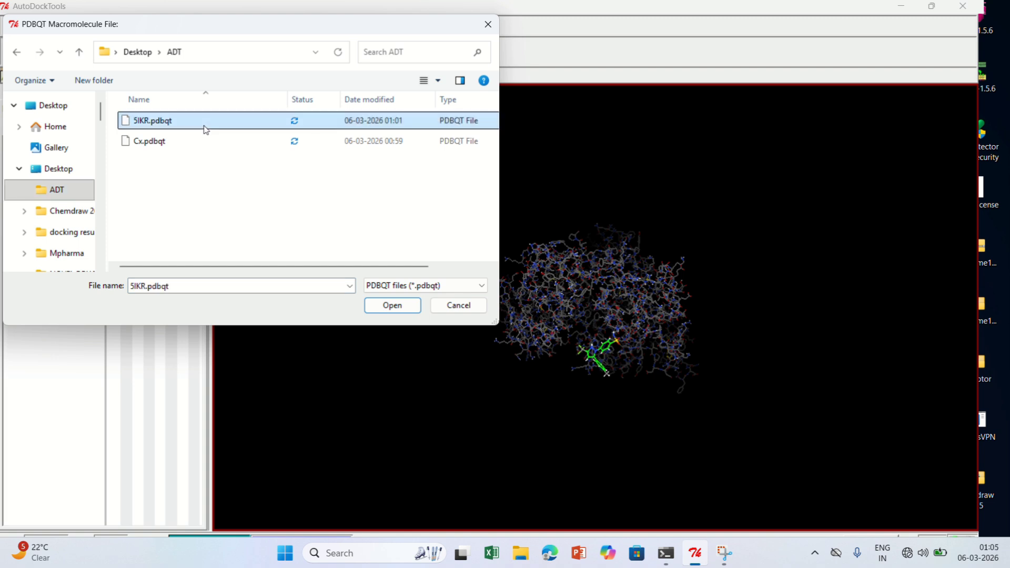
click(401, 310)
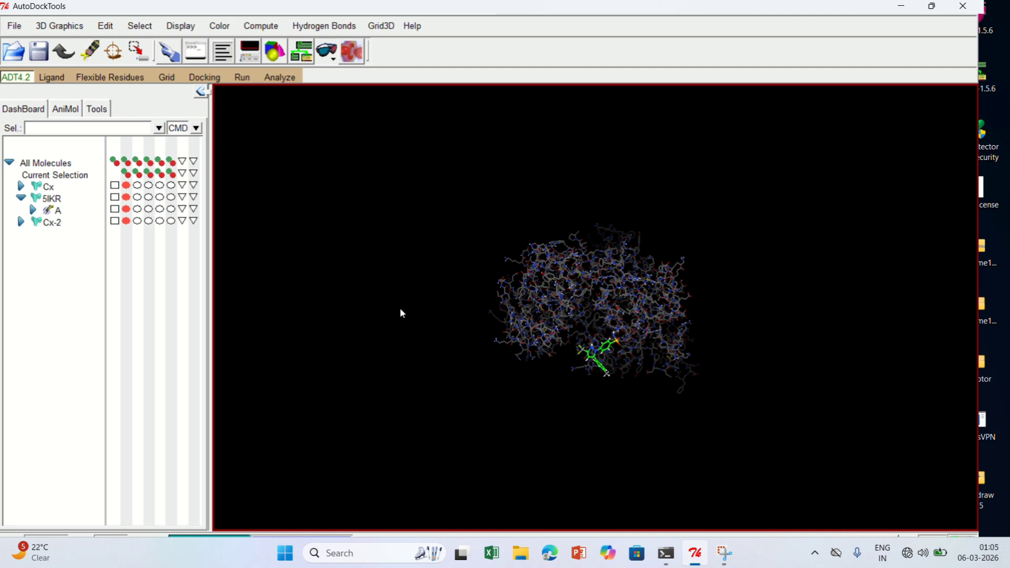
Try to choose the loaded molecule Cx as the docking ligand, and close the Python Shell
click(207, 78)
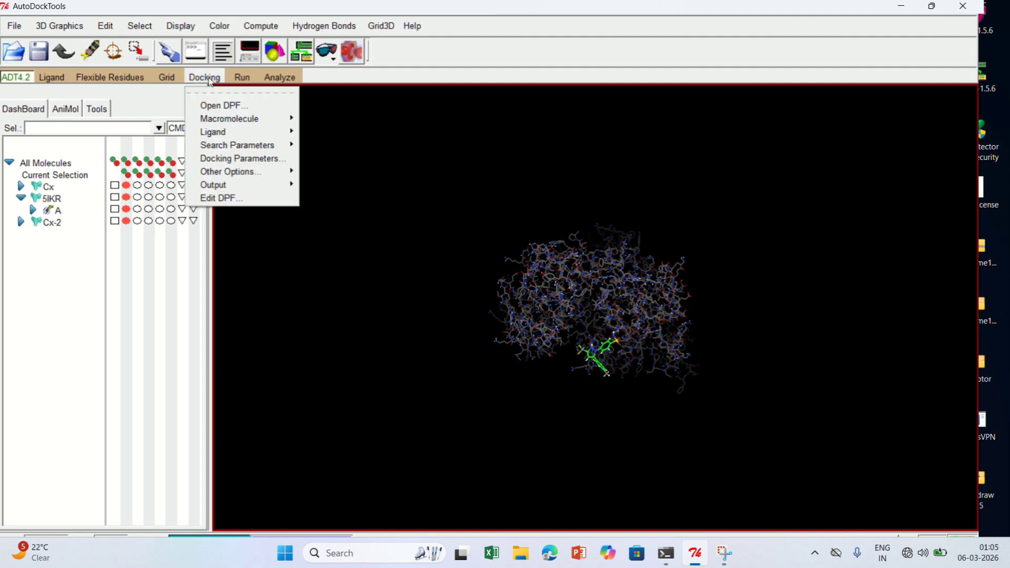
mouse_move(222, 133)
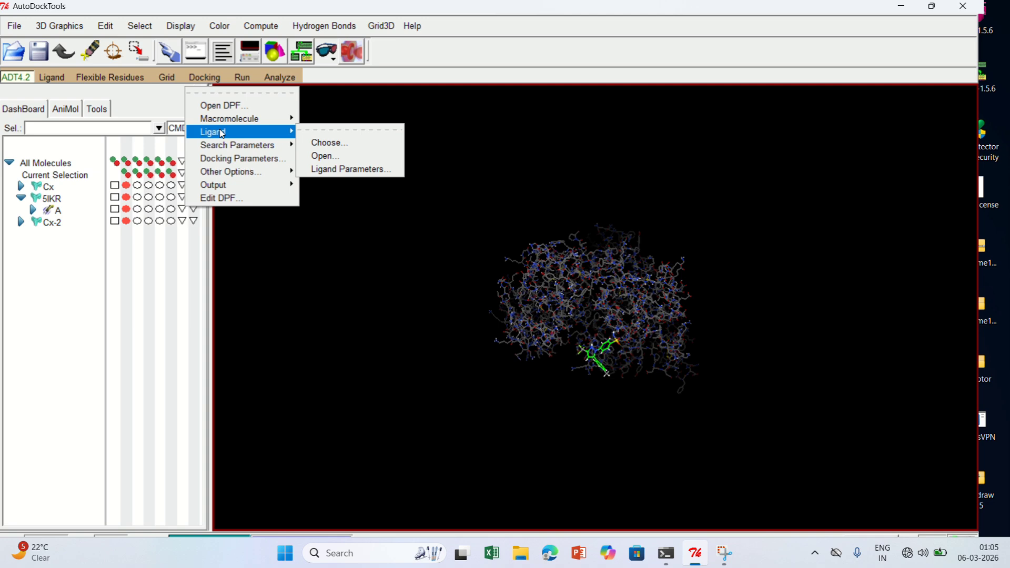
click(324, 143)
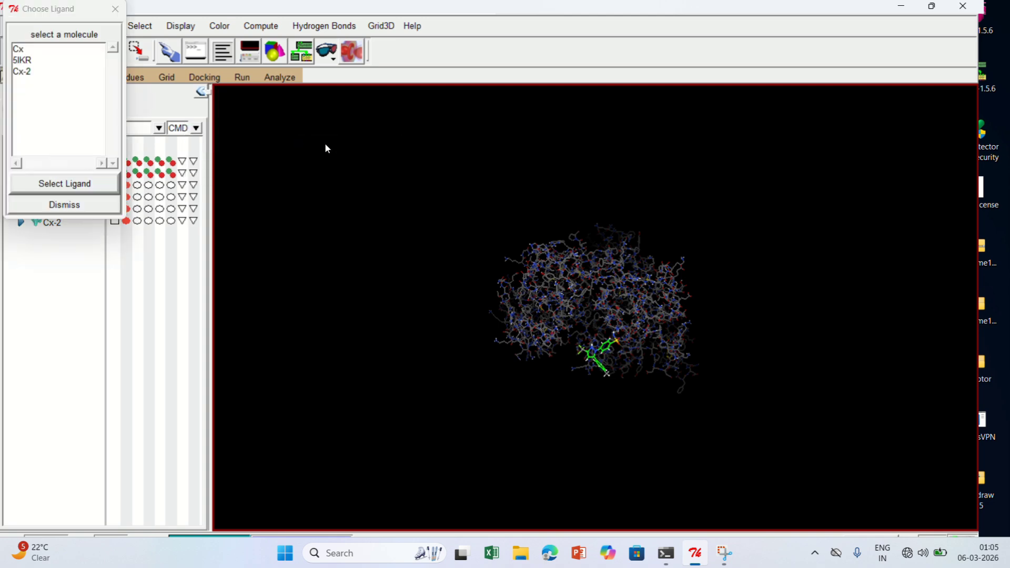
click(72, 48)
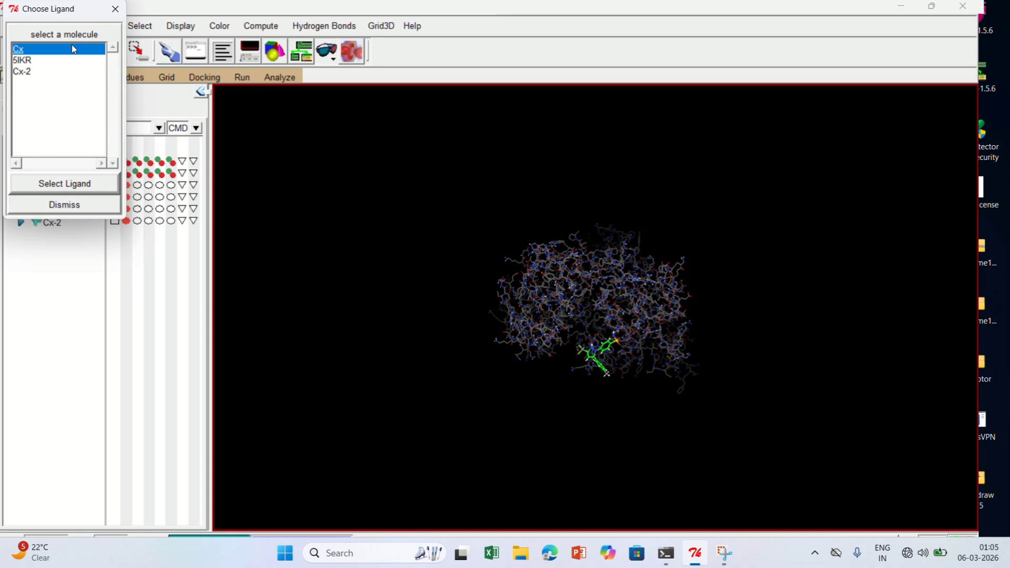
click(64, 184)
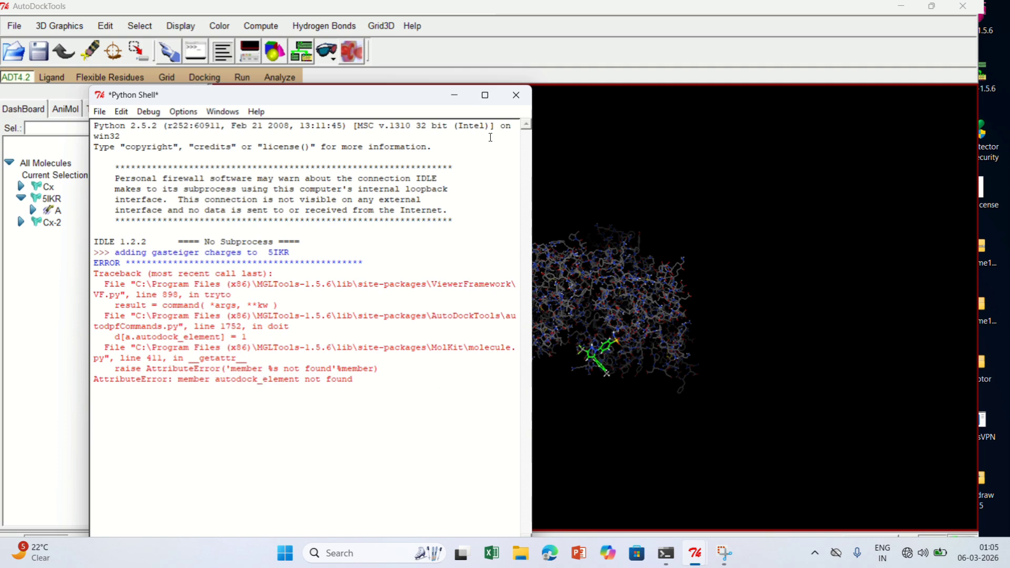
click(519, 93)
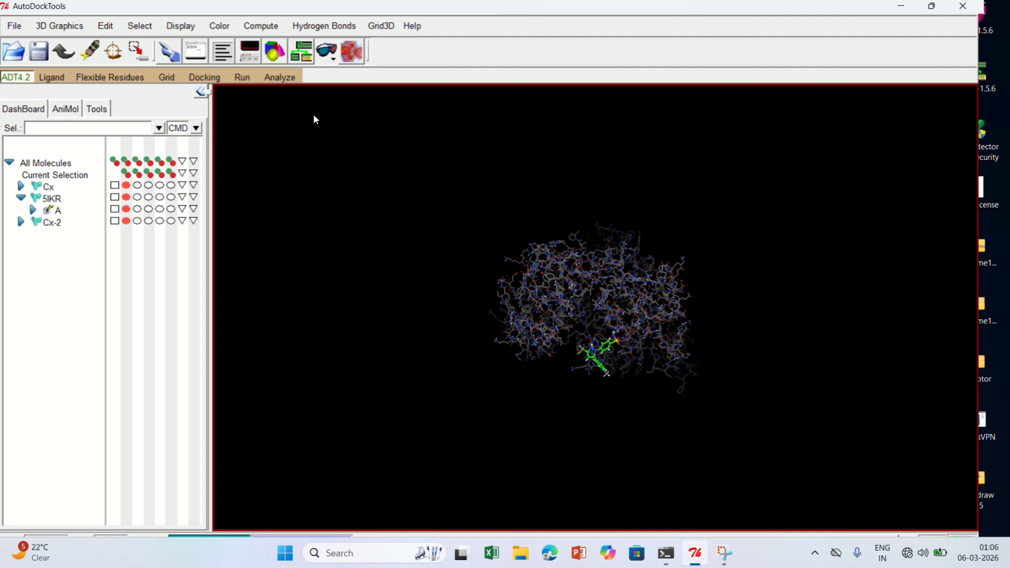
Try to choose the loaded molecule Cx-2 as the docking ligand, and close the Python Shell
click(205, 77)
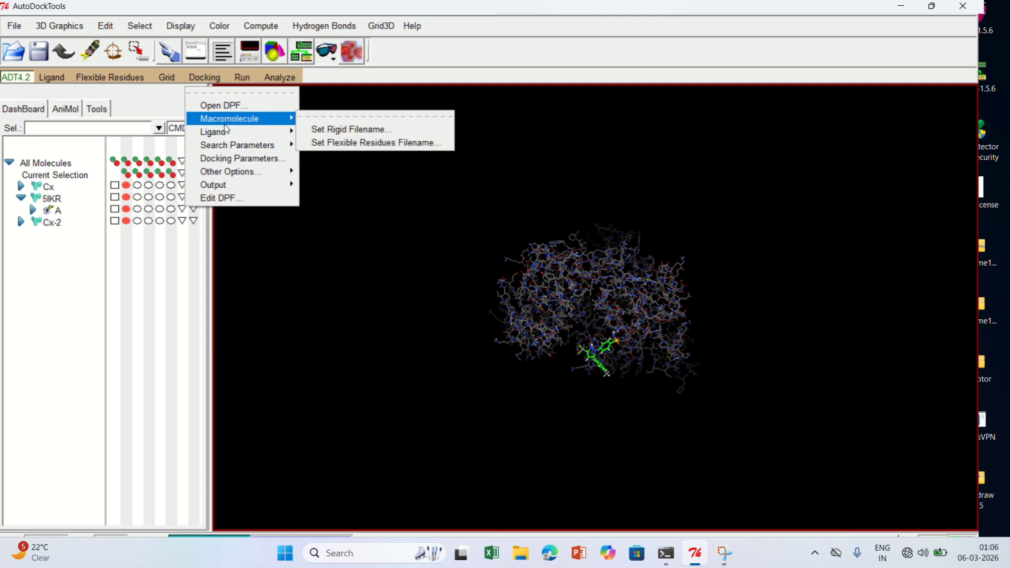
mouse_move(231, 134)
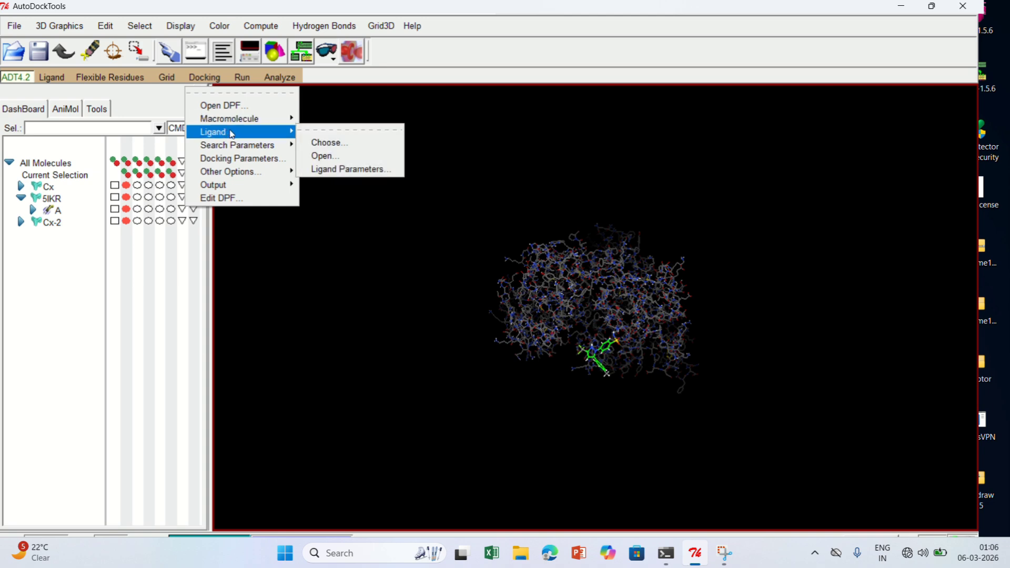
click(329, 142)
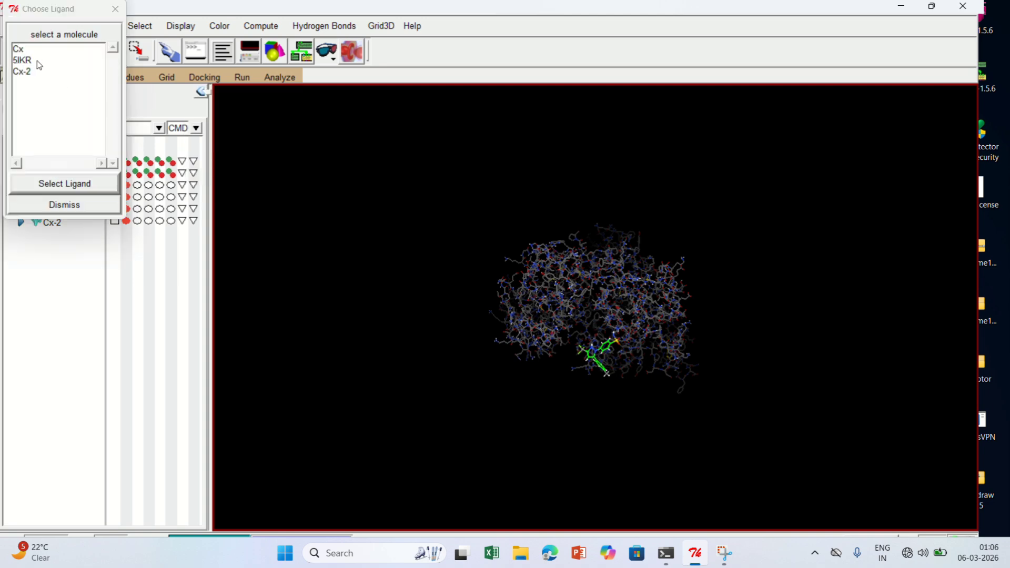
click(37, 70)
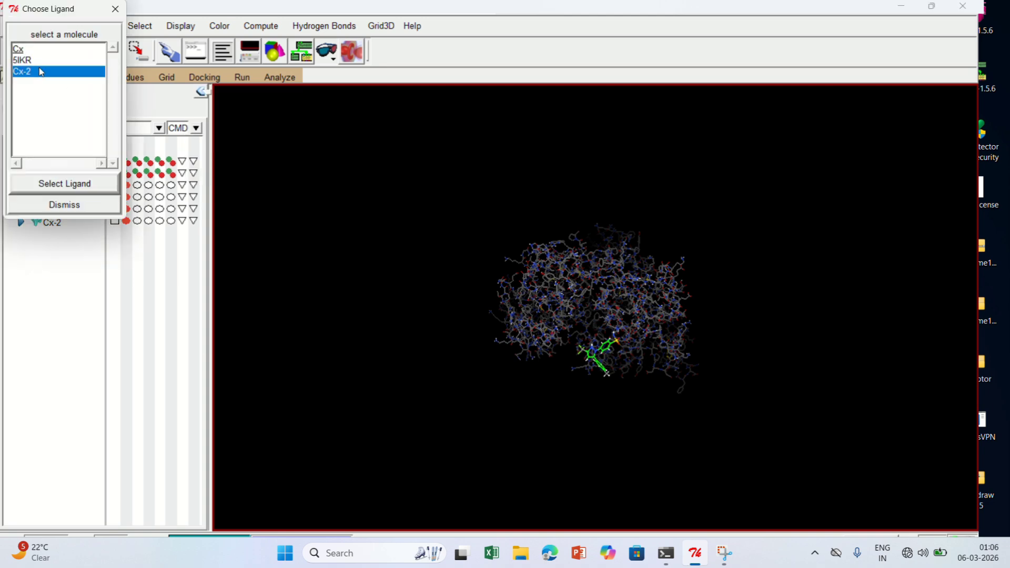
click(56, 185)
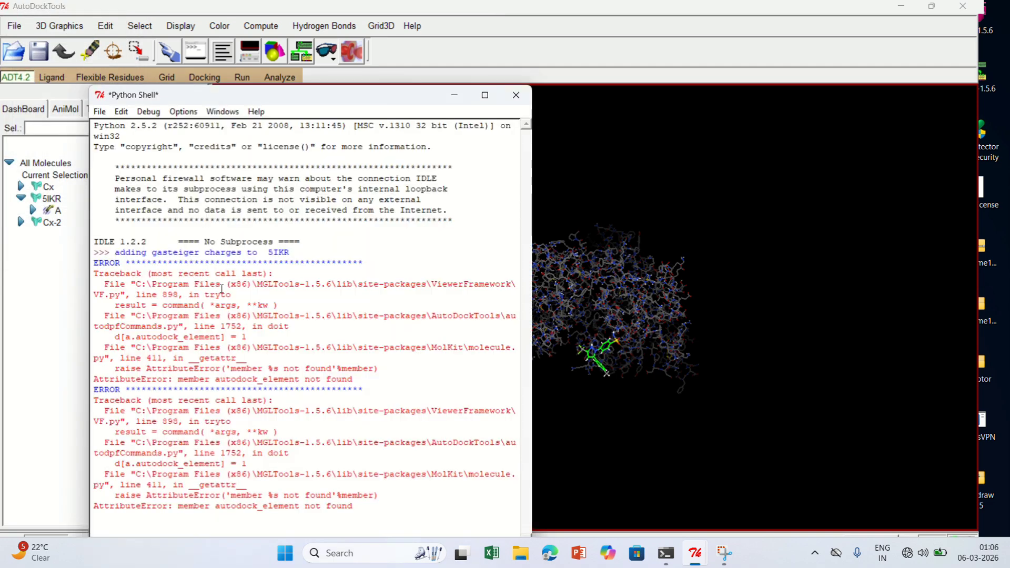
click(513, 92)
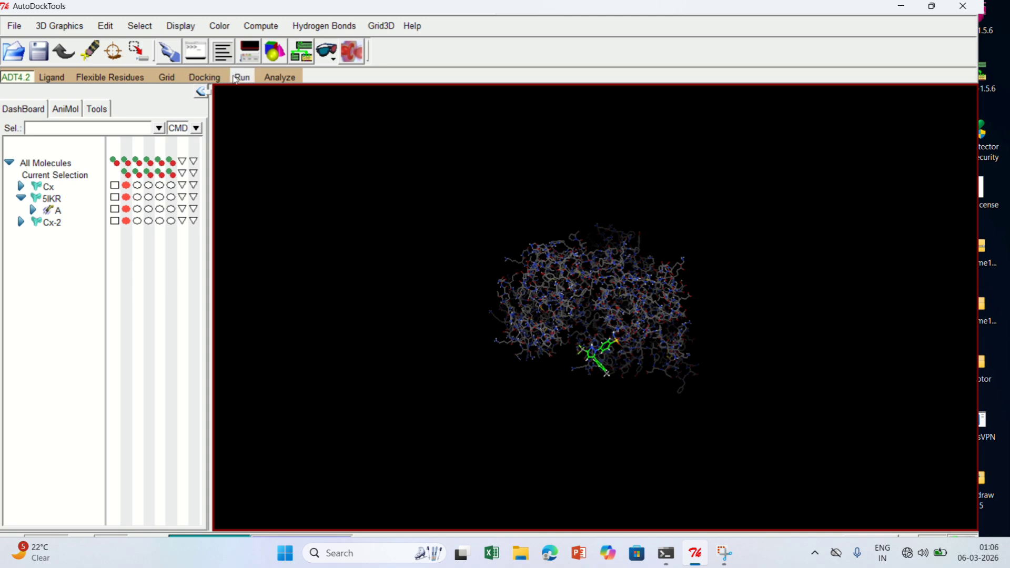
Set the rigid macromolecule filename for docking again to 5IKR.pdbqt from the Desktop's ADT folder
click(204, 77)
mouse_move(234, 122)
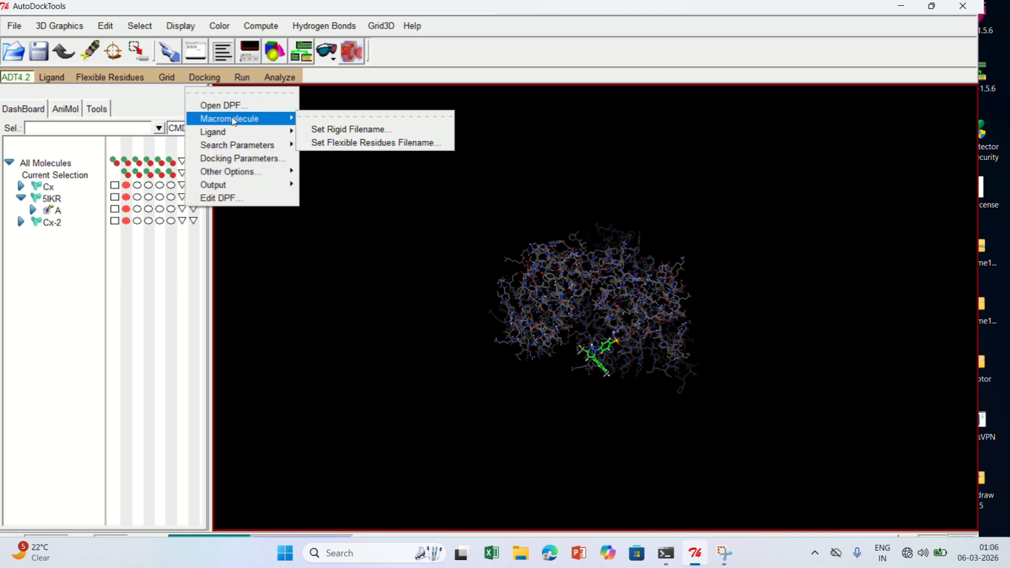
click(327, 130)
scroll(62, 194, up, 1)
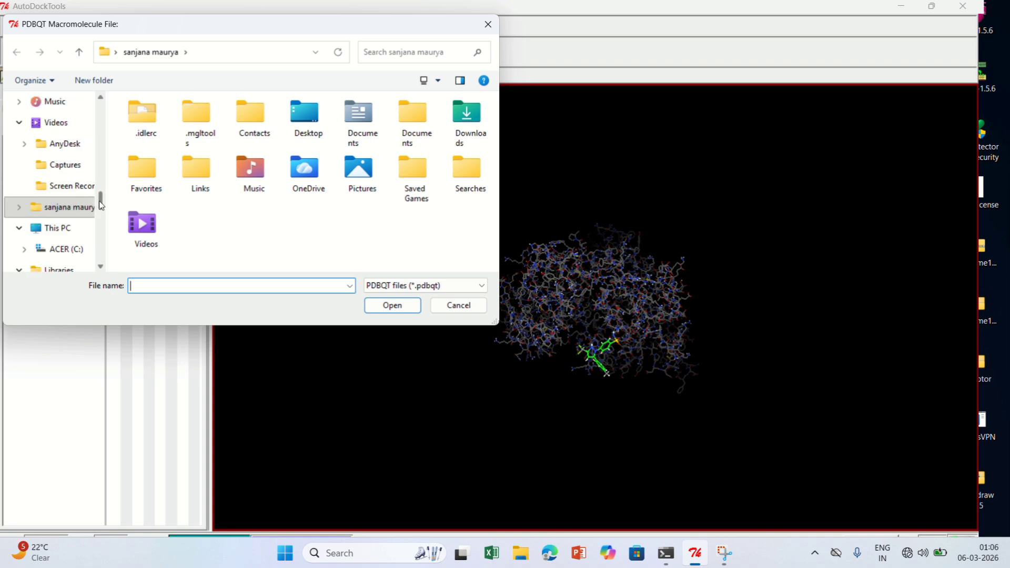
scroll(59, 203, down, 1)
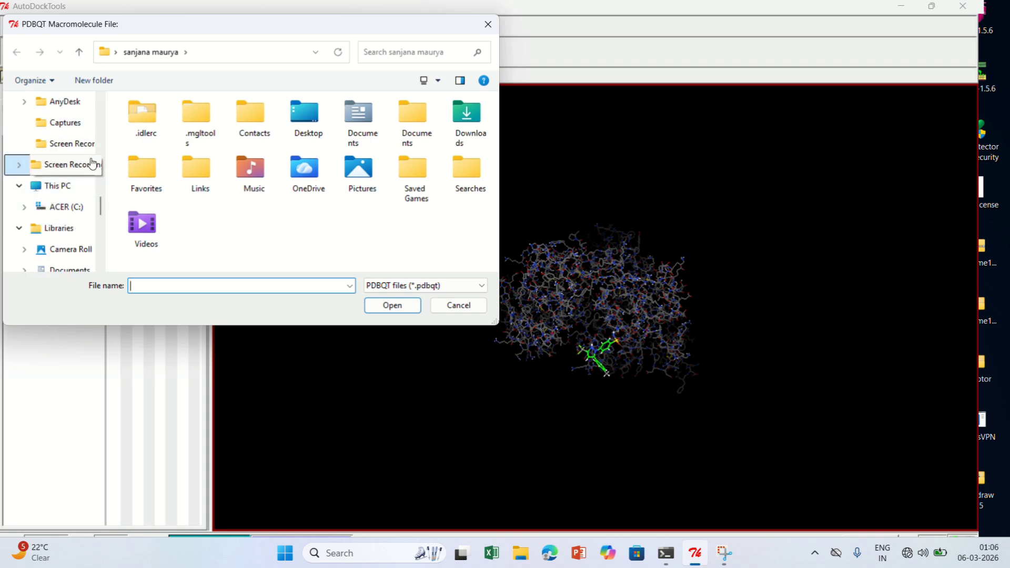
scroll(101, 205, up, 3)
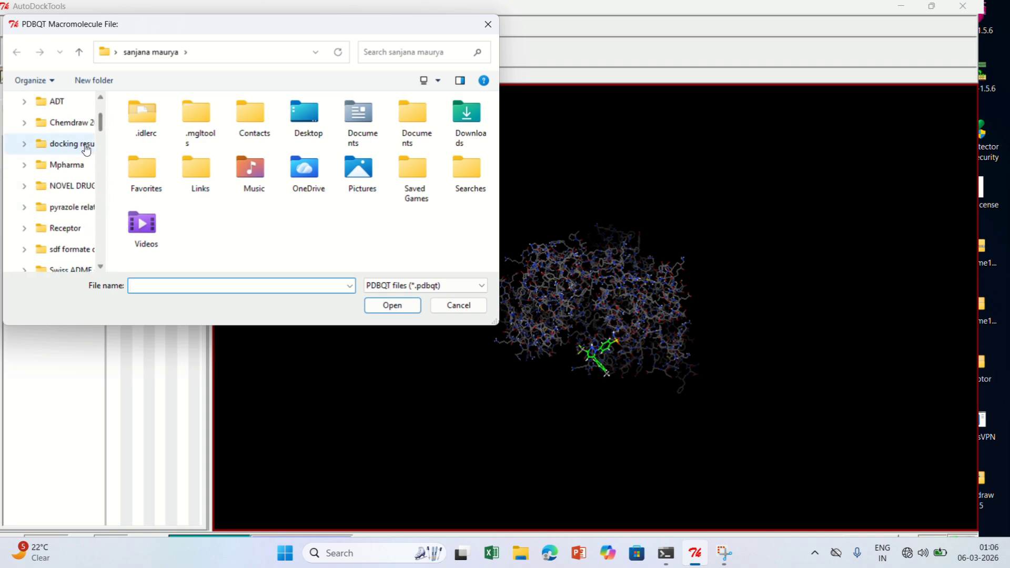
click(79, 101)
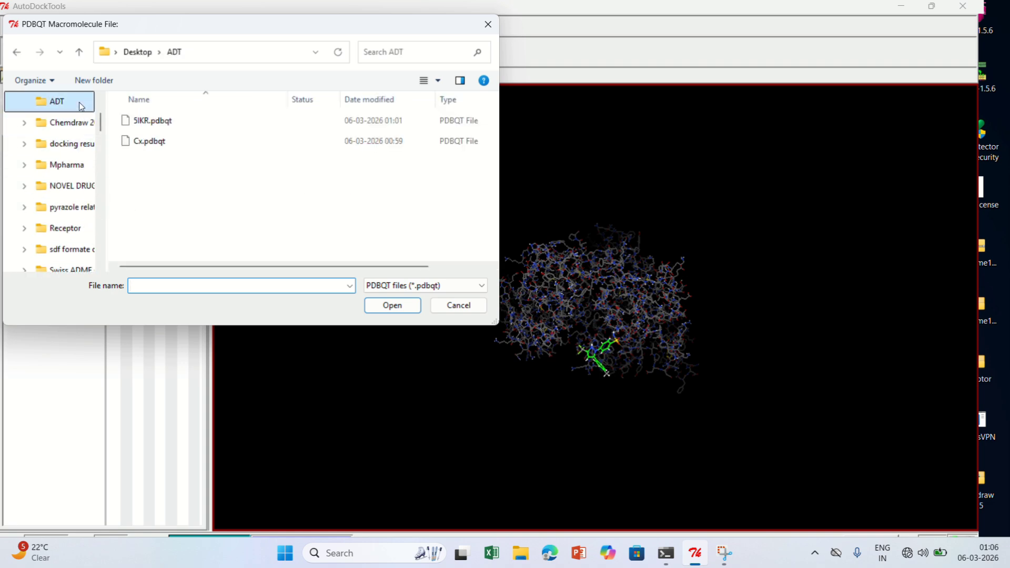
click(228, 125)
click(394, 307)
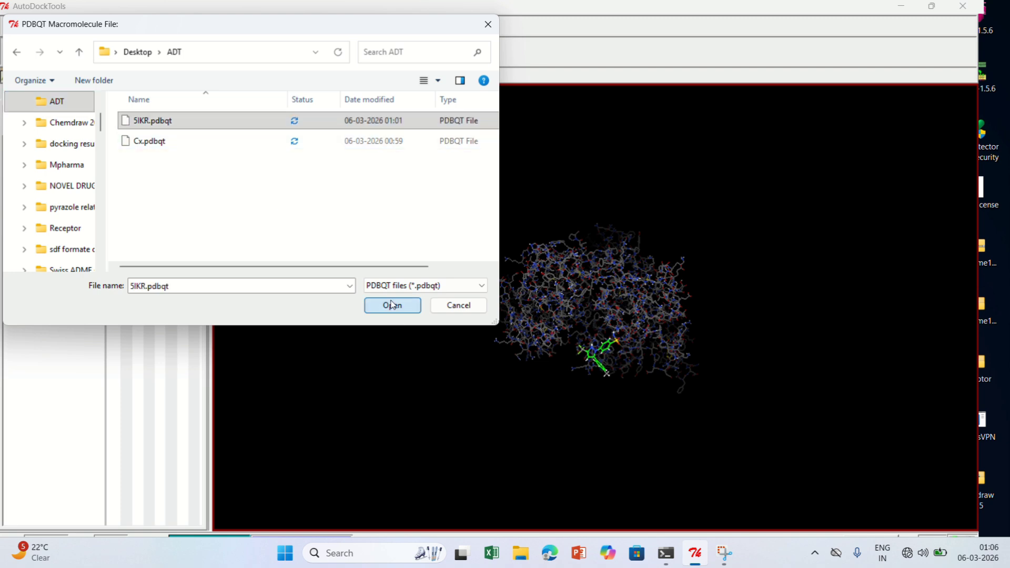
Open Cx.pdbqt from the ADT folder as the docking ligand and accept its parameters with random initial position, quaternion offset and dihedrals
click(204, 77)
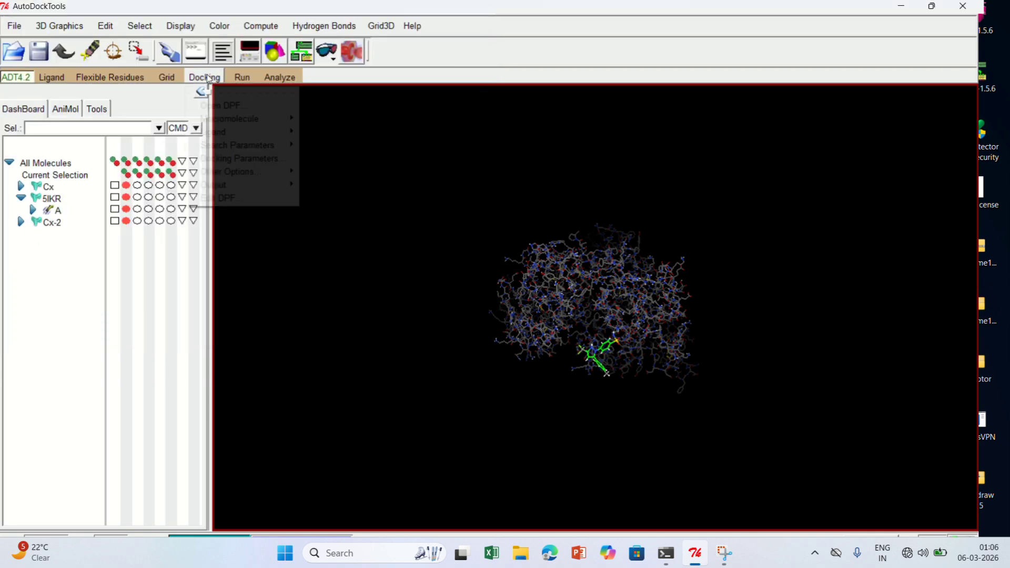
mouse_move(250, 134)
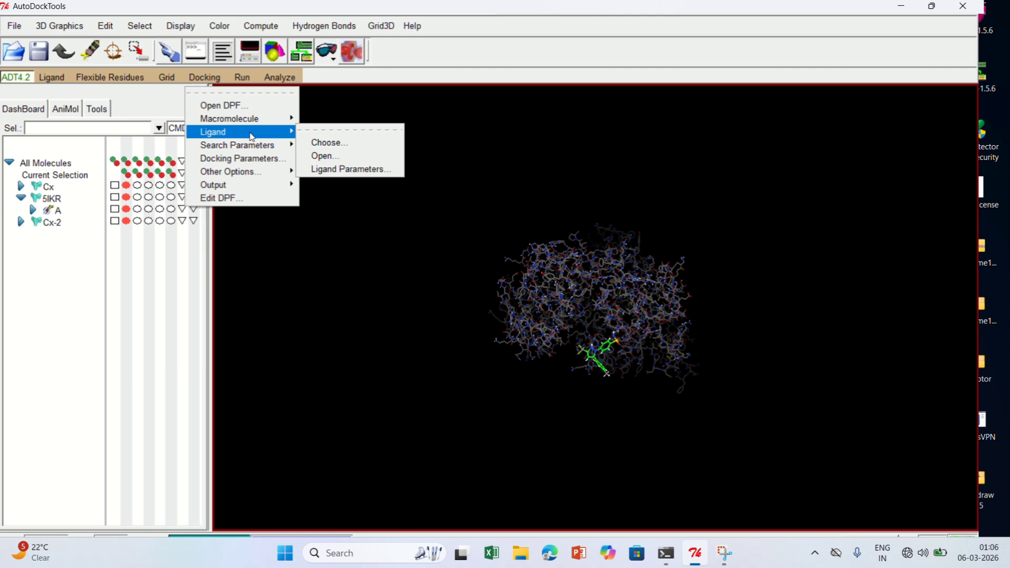
click(324, 156)
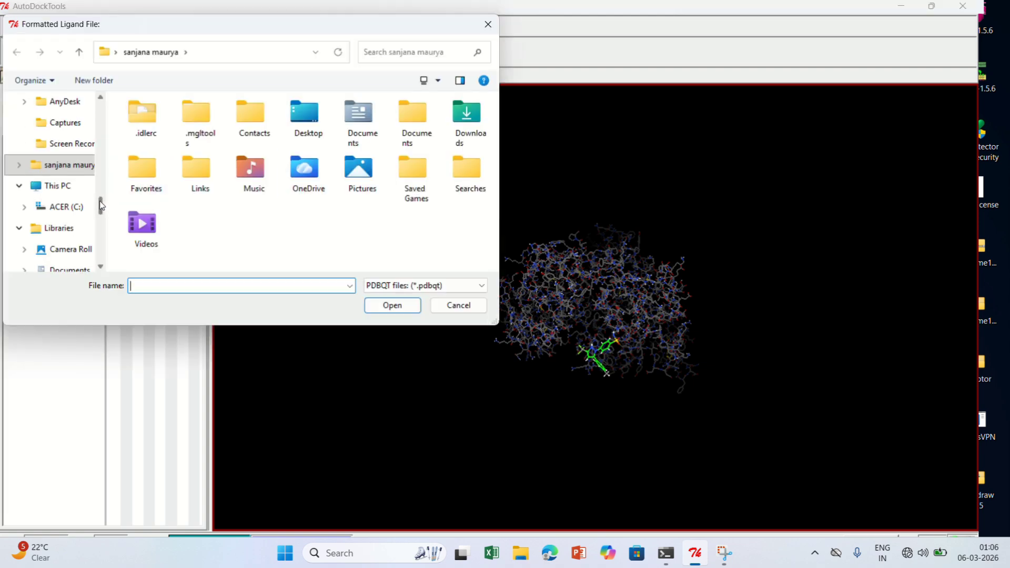
drag(101, 204, 100, 107)
click(67, 189)
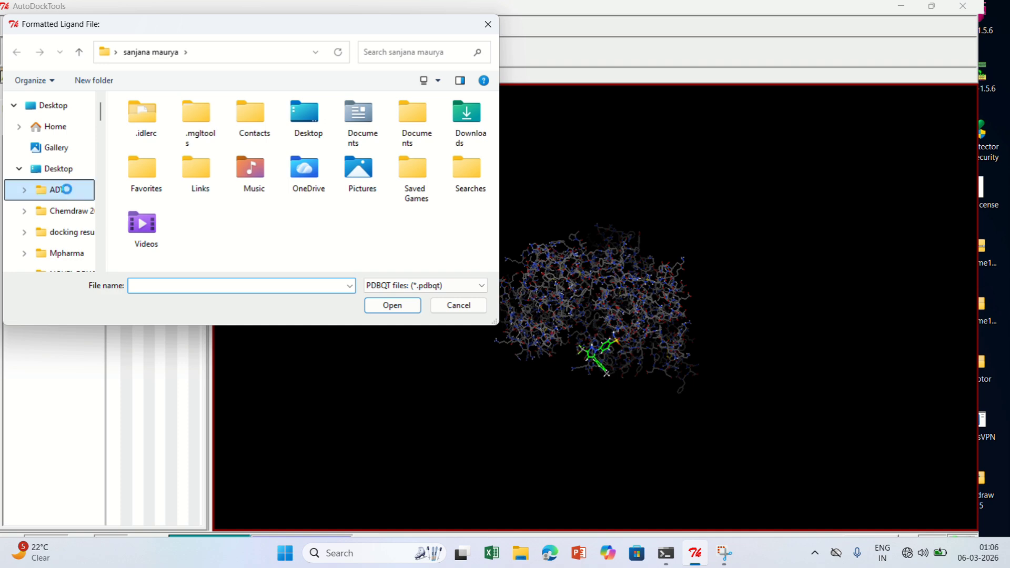
click(149, 143)
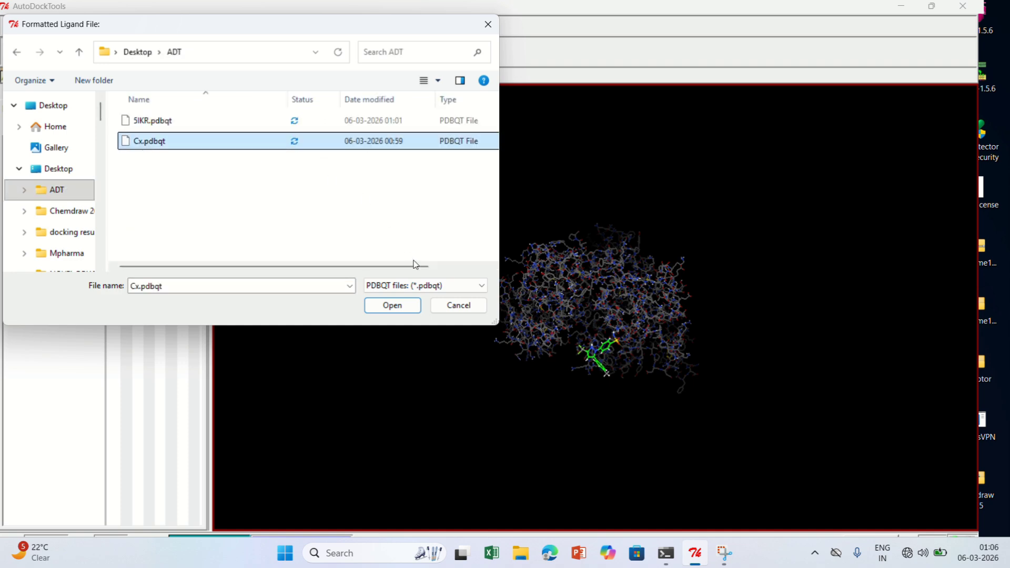
click(396, 310)
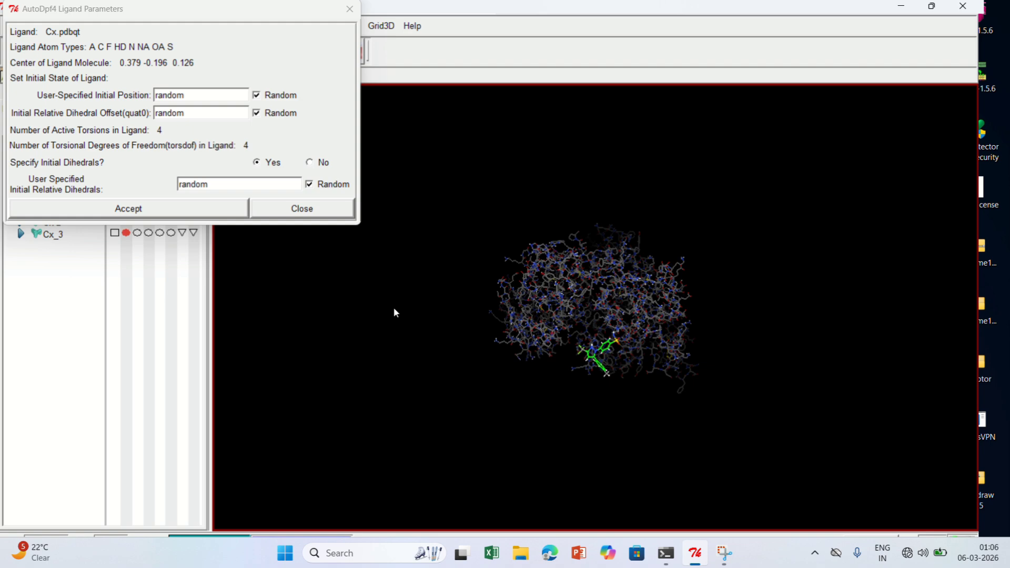
click(155, 207)
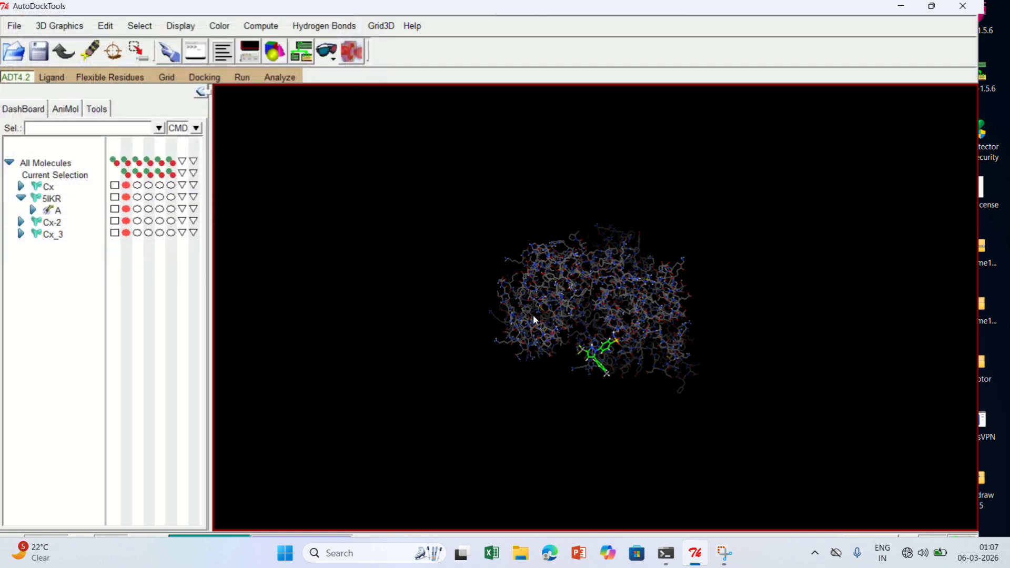
drag(533, 315, 686, 316)
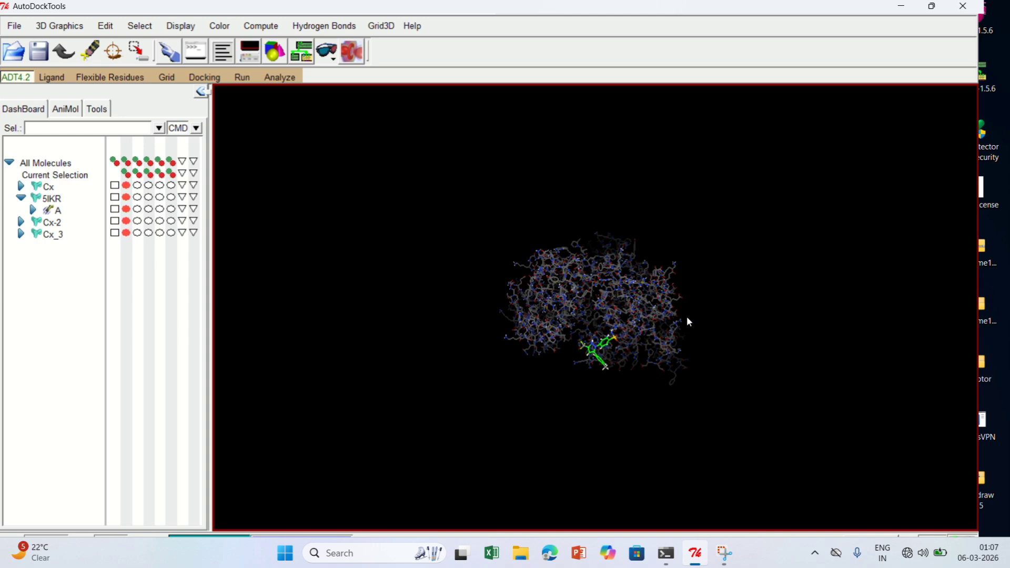
scroll(686, 317, down, 3)
scroll(627, 269, up, 2)
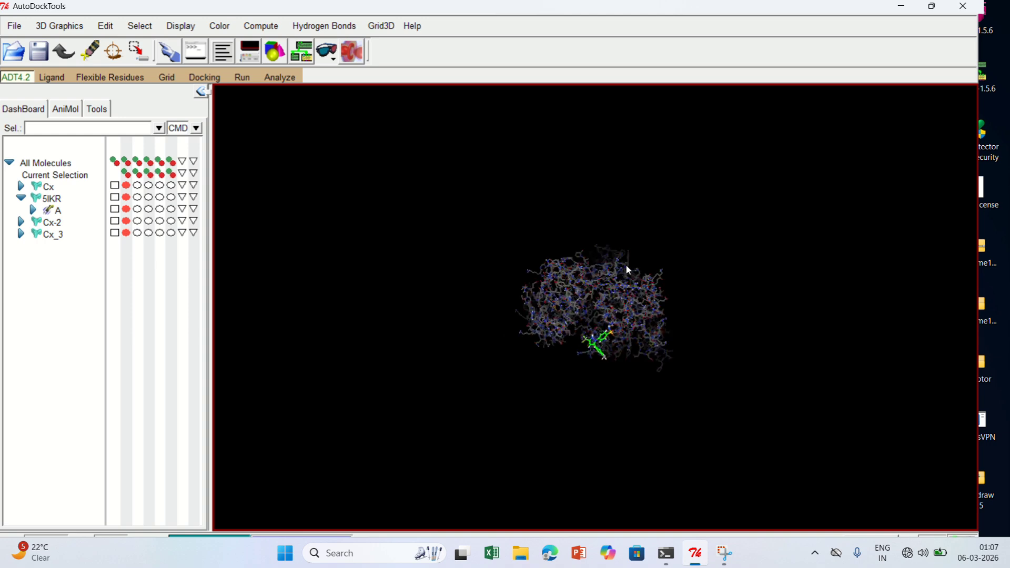
drag(663, 261, 491, 281)
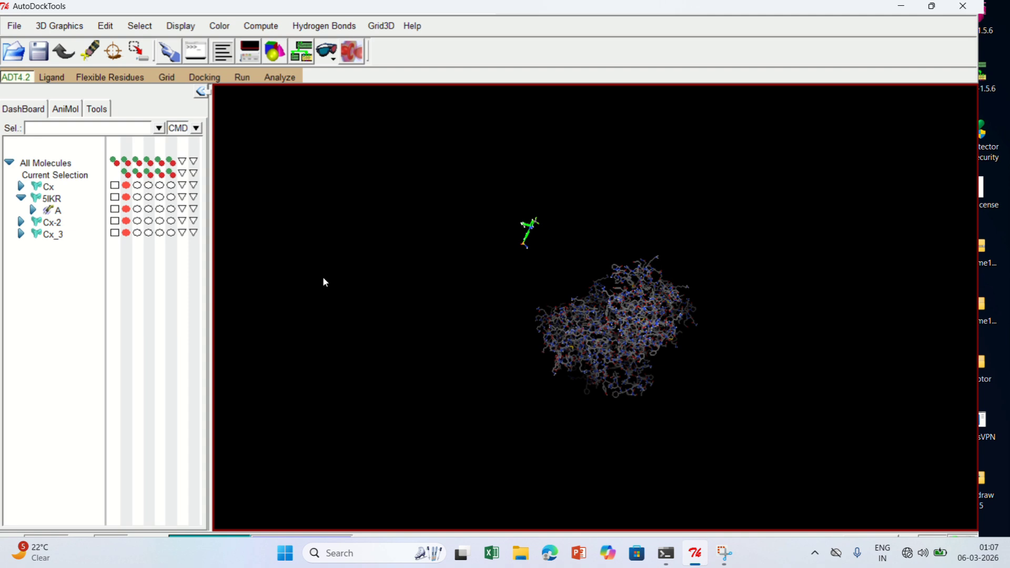
Accept the genetic algorithm search parameters with 10 GA runs, population size 150 and the medium setting of 2500000 maximum evals
click(206, 78)
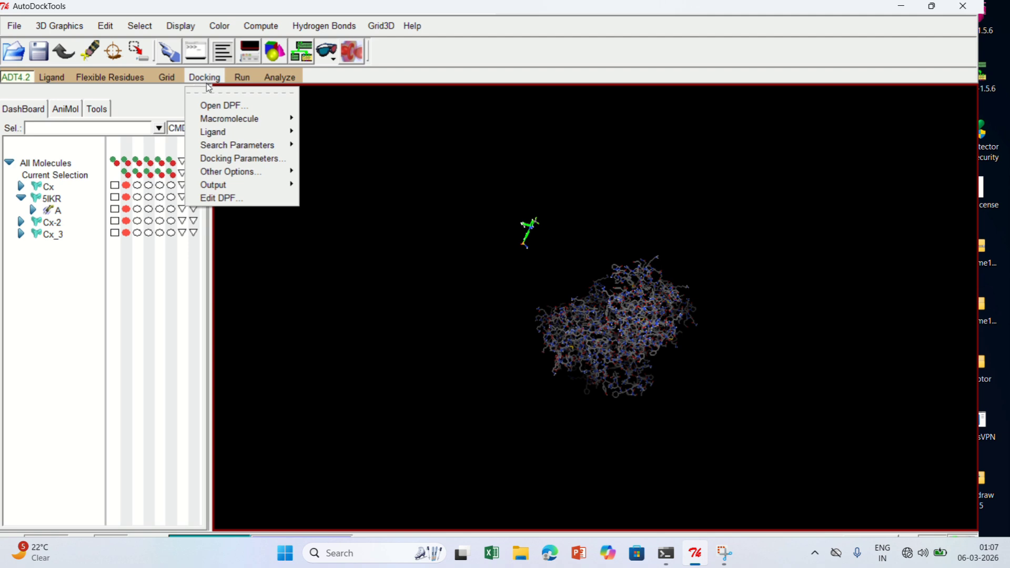
mouse_move(222, 146)
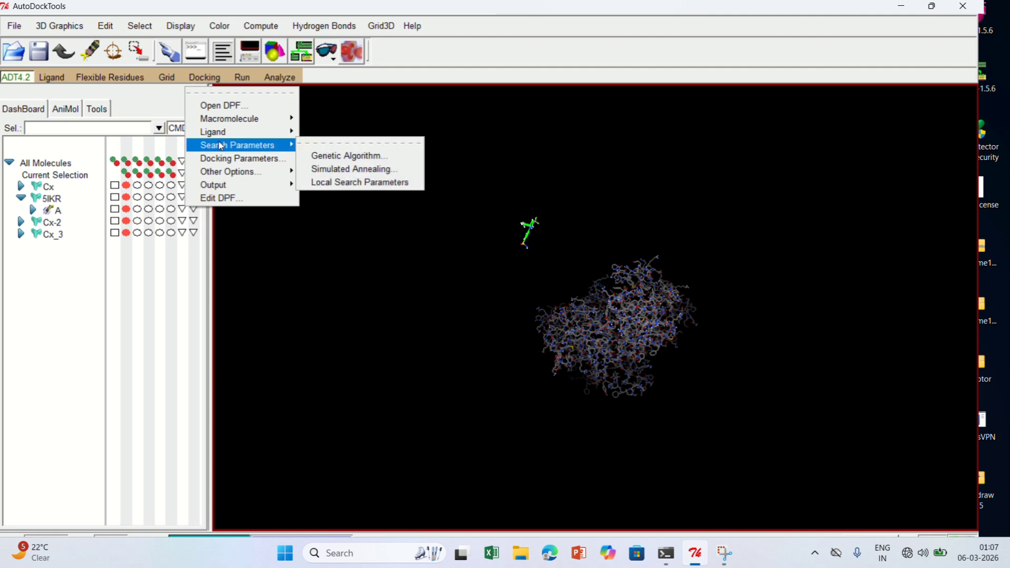
click(328, 156)
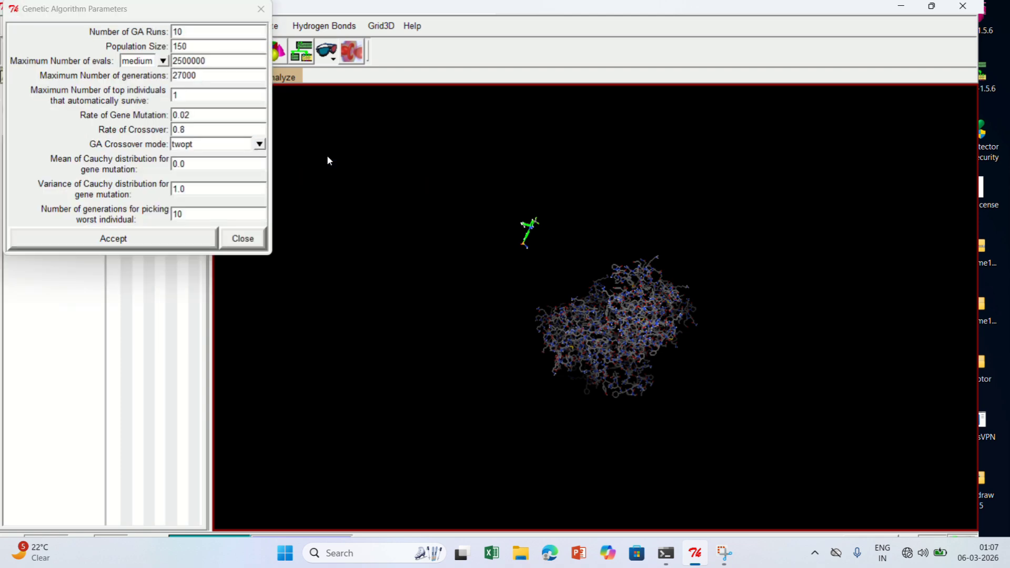
click(108, 240)
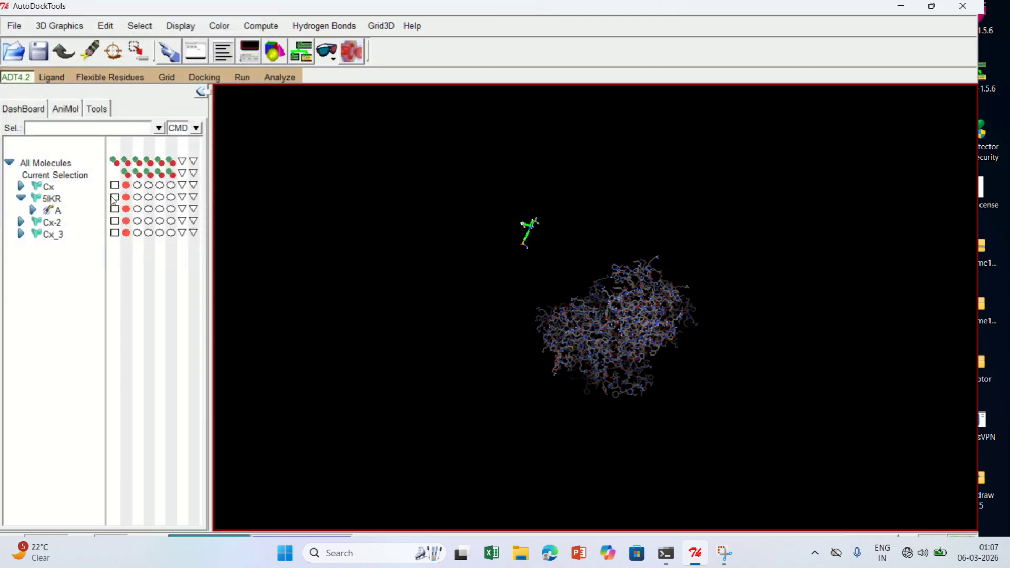
Write the Lamarckian GA (4.2) docking parameter output file as Cx.dpf in the Desktop's ADT folder
click(204, 77)
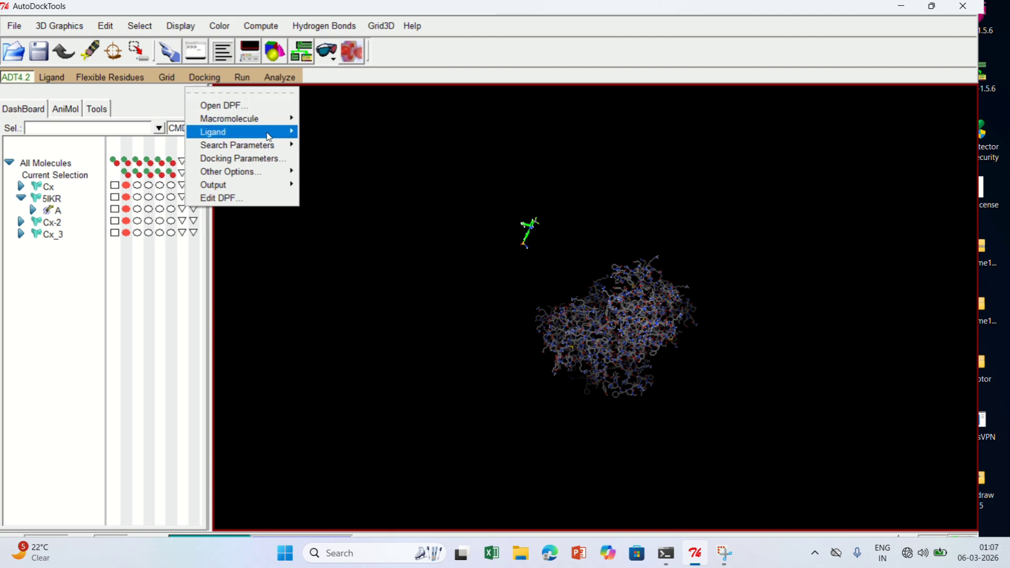
mouse_move(269, 138)
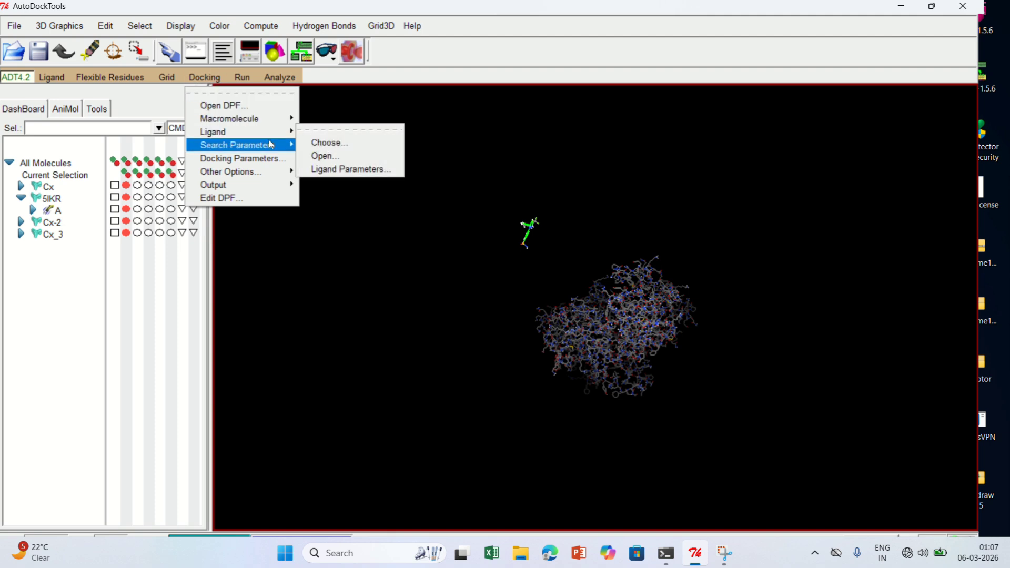
mouse_move(253, 187)
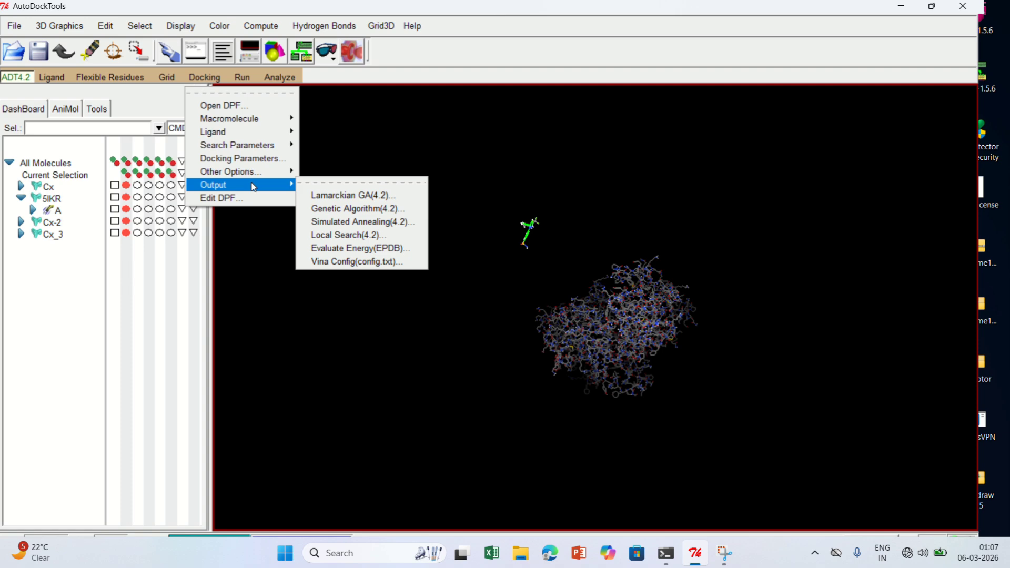
click(341, 197)
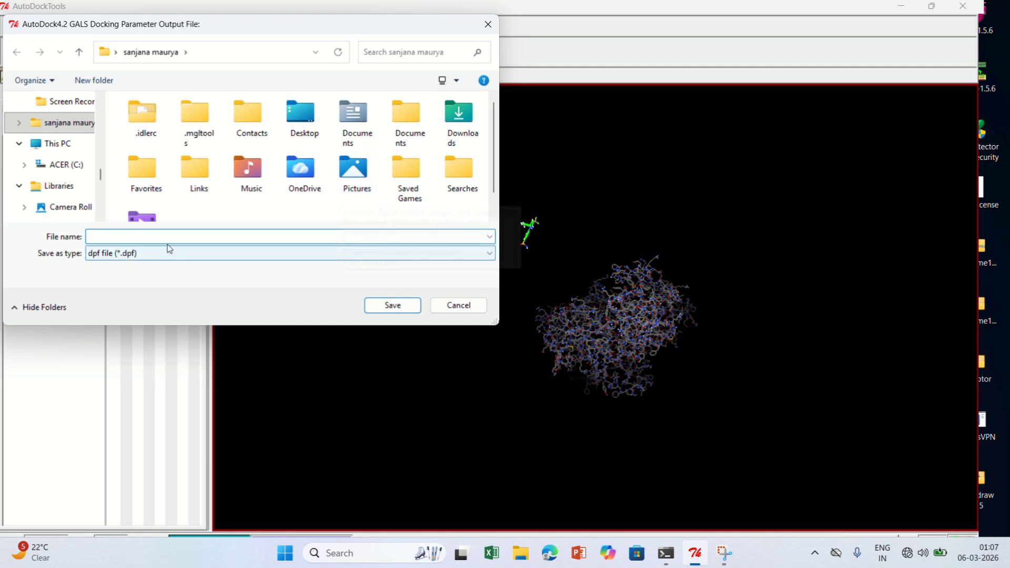
drag(100, 174, 94, 115)
click(85, 143)
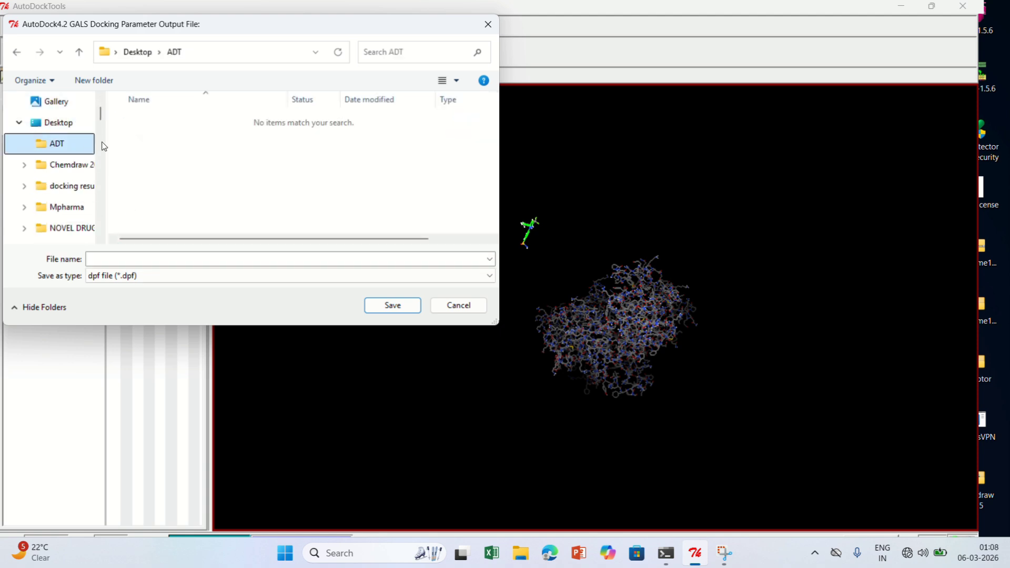
click(215, 260)
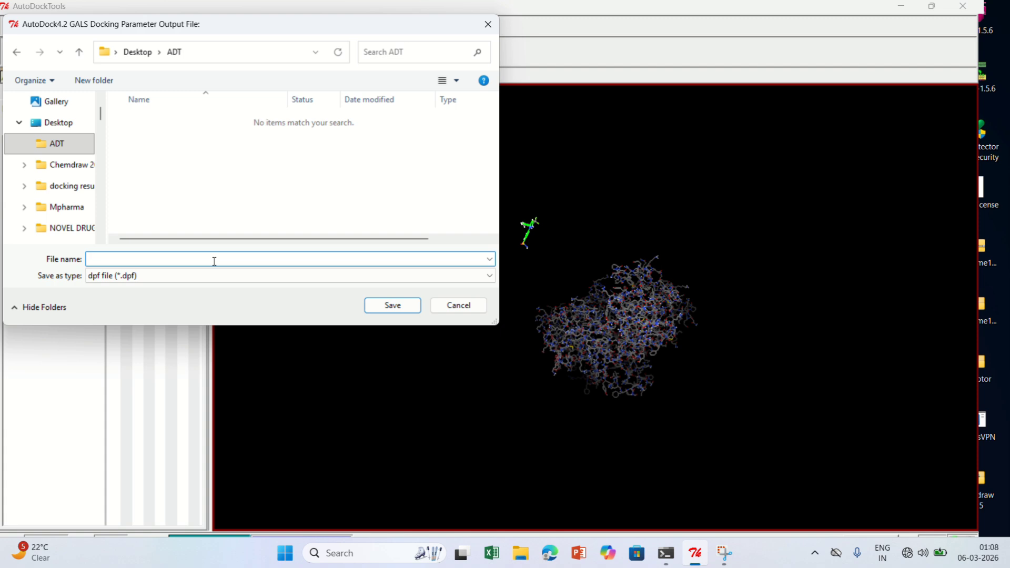
text(Cx)
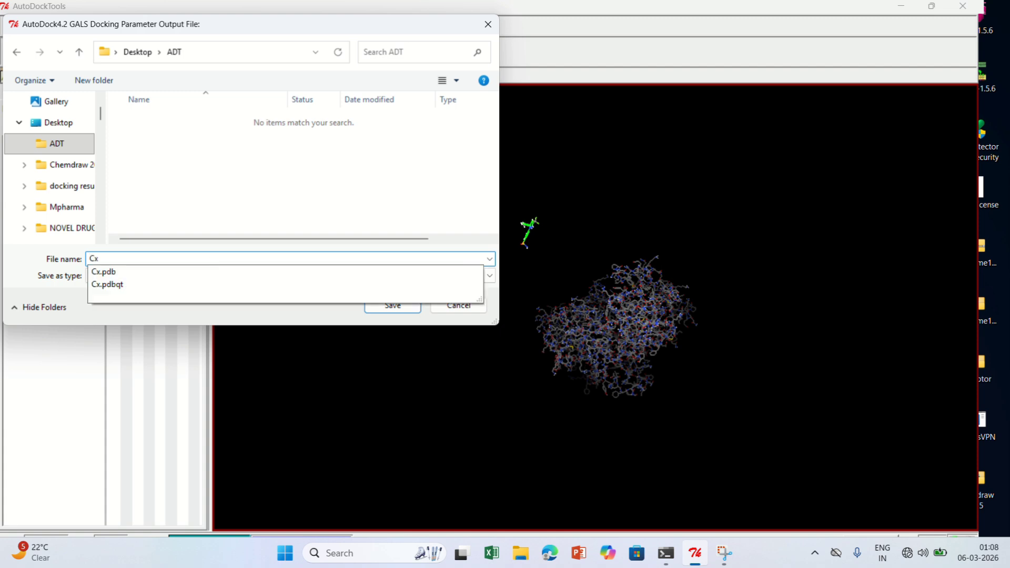
text(.dpf)
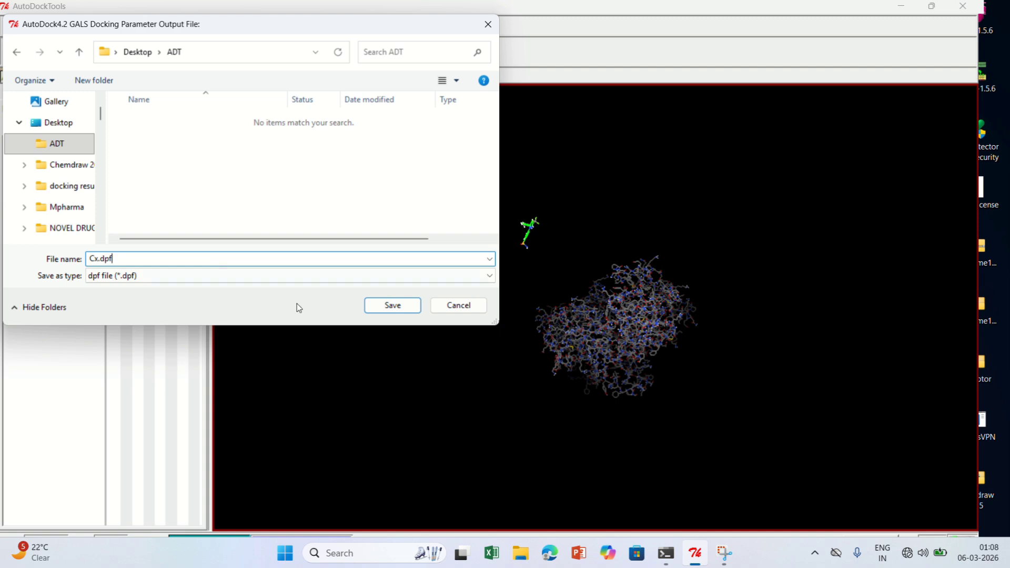
click(396, 308)
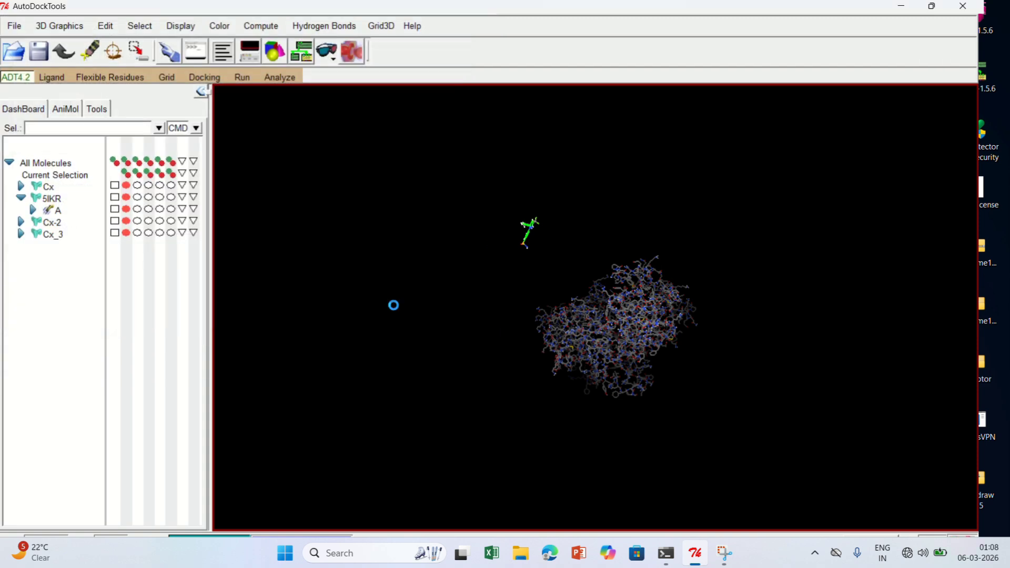